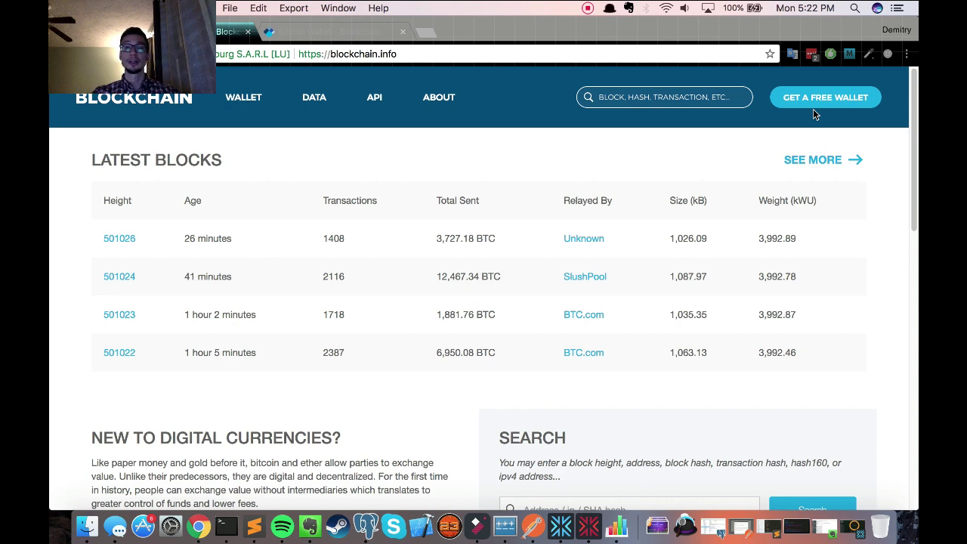
Switch to Exodus Eden and check the network fee for sending the entire Bitcoin balance, without sending it
click(588, 527)
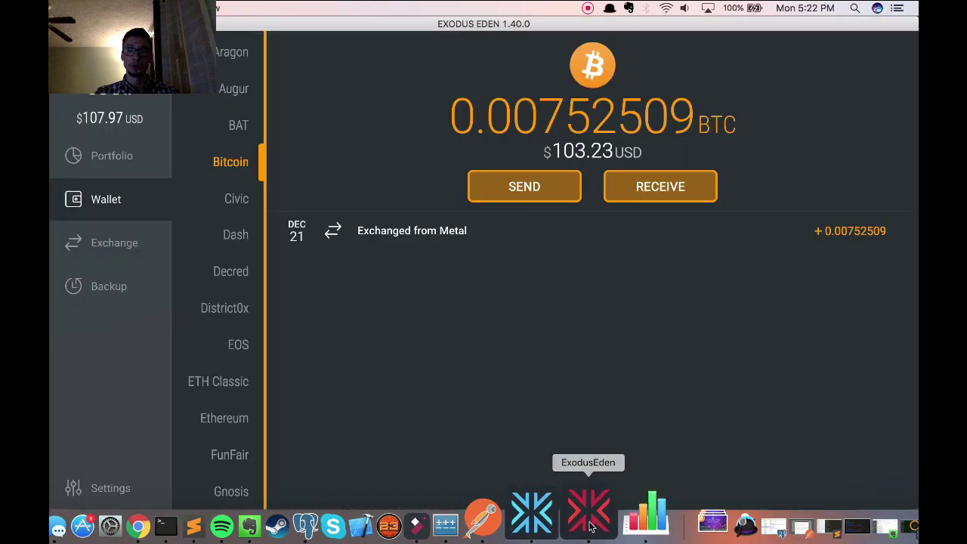
click(92, 158)
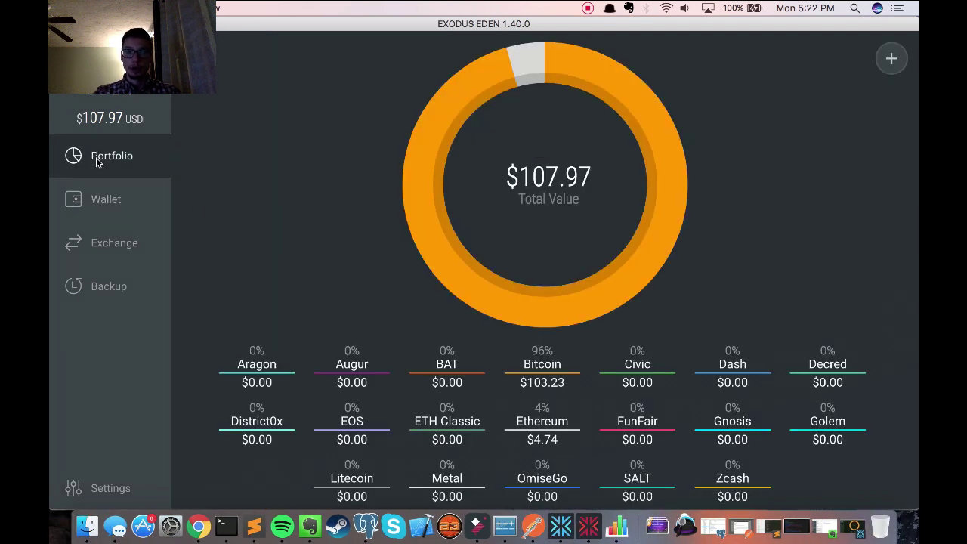
click(108, 197)
click(518, 189)
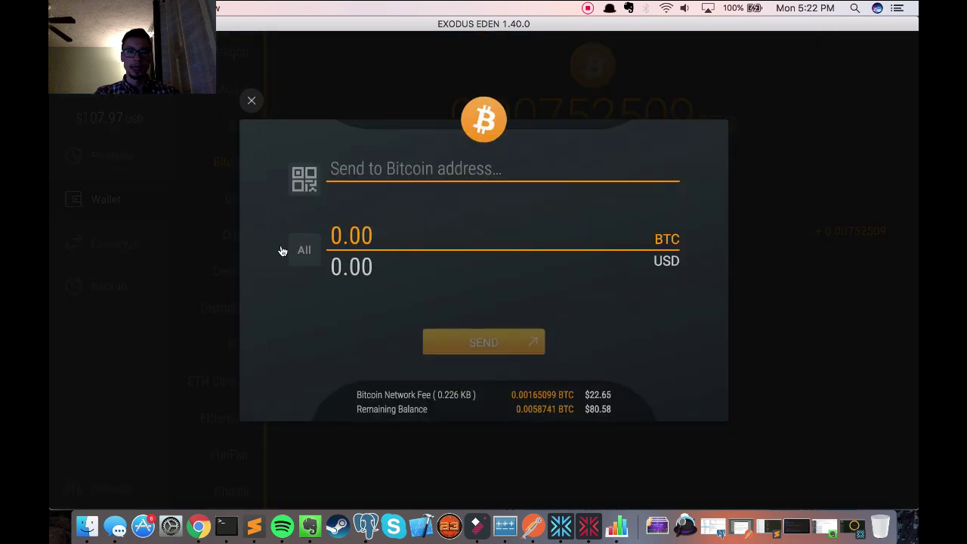
click(299, 250)
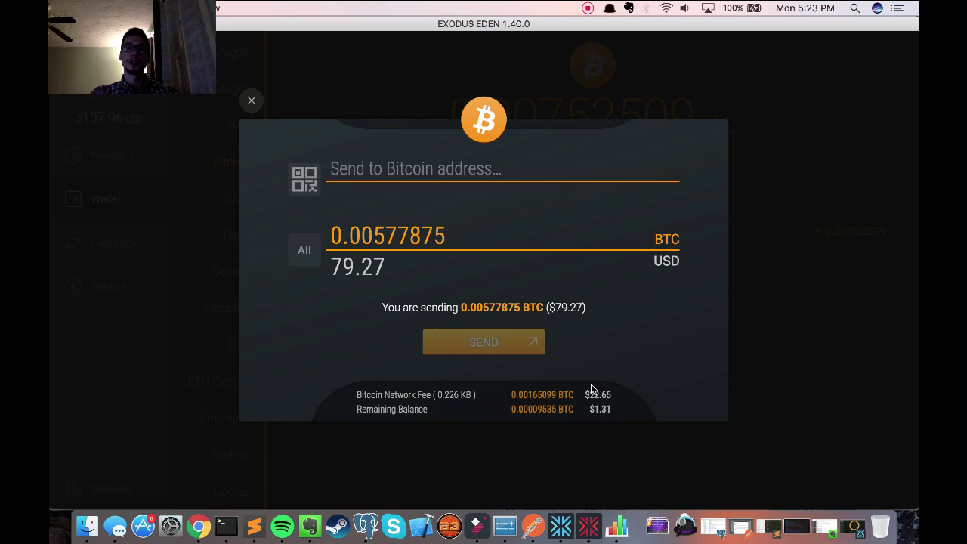
click(254, 104)
Switch to Chrome and close the wallet sign-up tab to return to the signed-in Blockchain wallet
key(super+Tab)
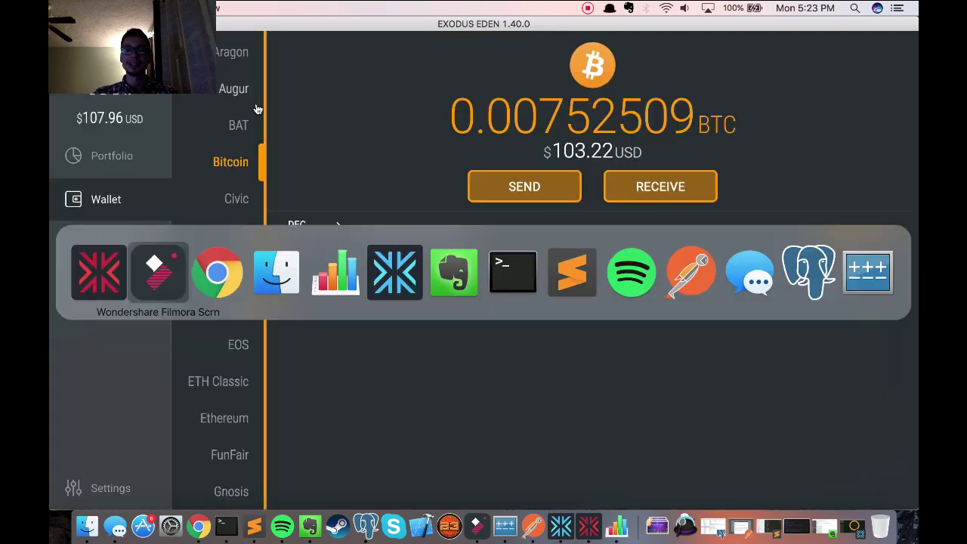
key(super+Tab)
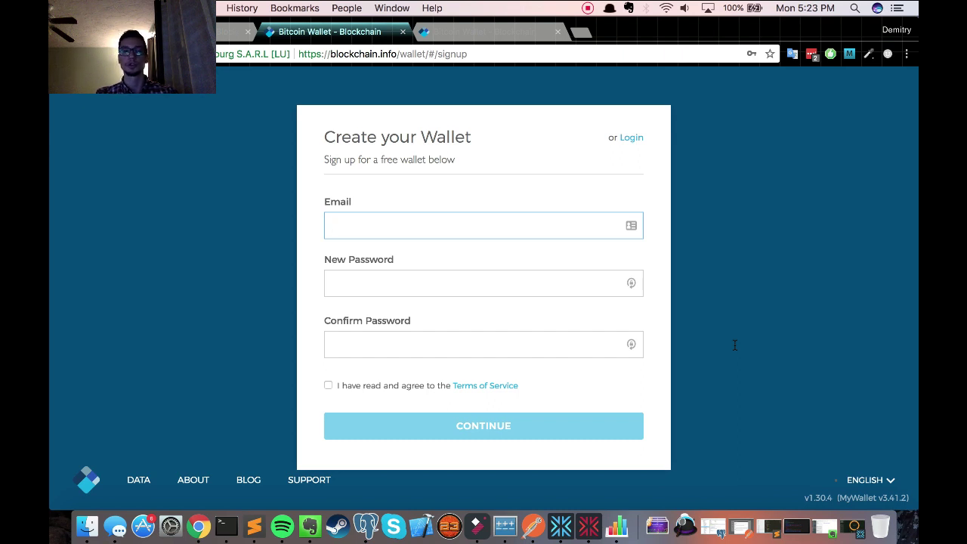
click(402, 32)
key(super+shift+t)
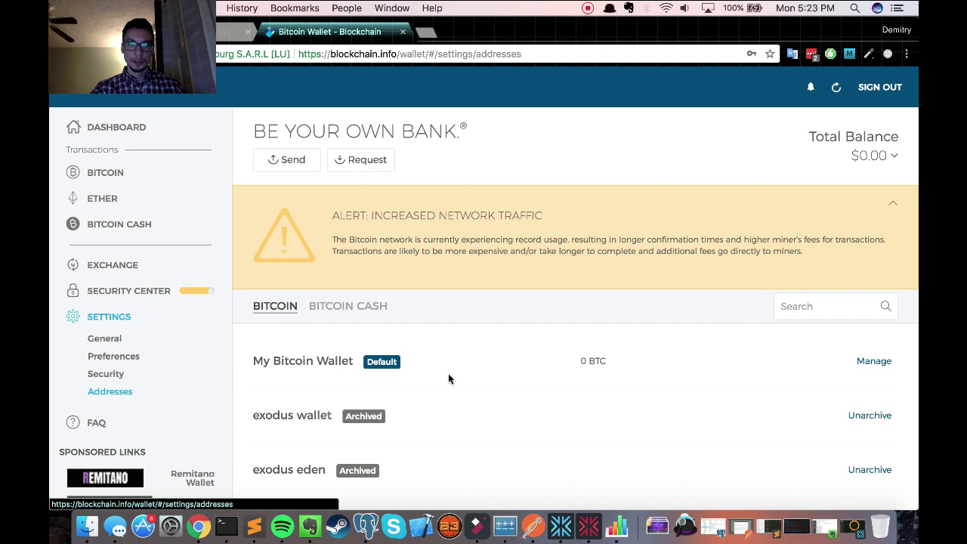
Start importing an existing Bitcoin address in the wallet's address settings and clear the address field
scroll(448, 378, down, 5)
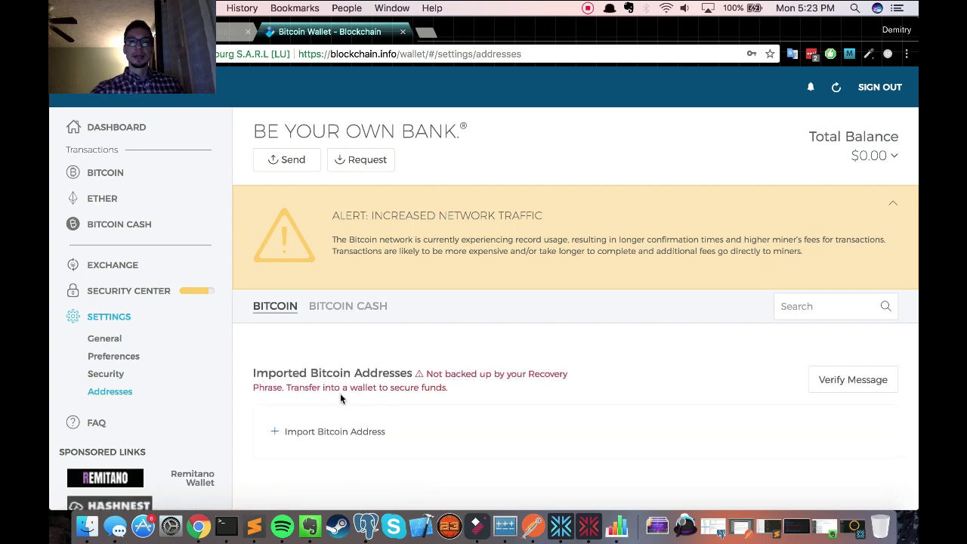
scroll(365, 386, down, 1)
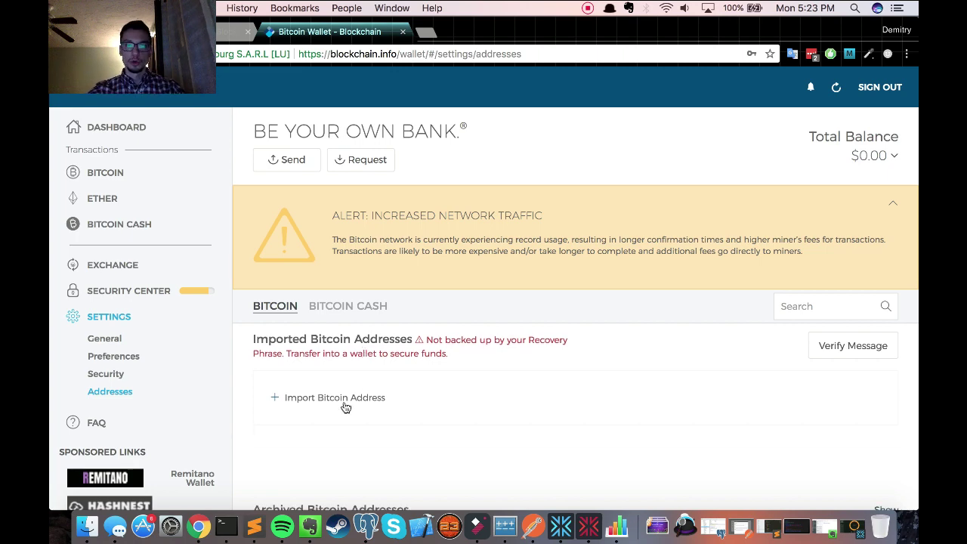
click(348, 402)
triple_click(495, 310)
key(BackSpace)
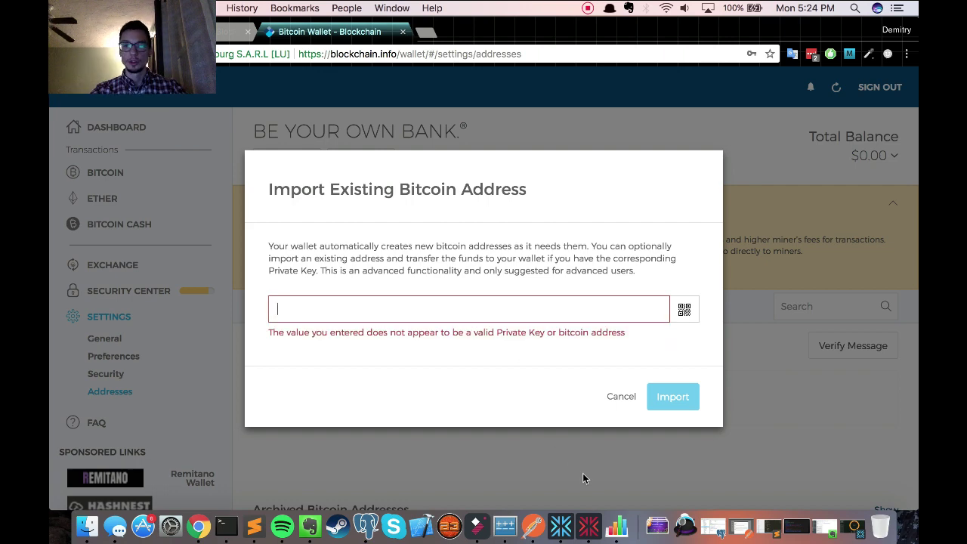
Switch to Exodus Eden and copy its Bitcoin receiving address
click(589, 524)
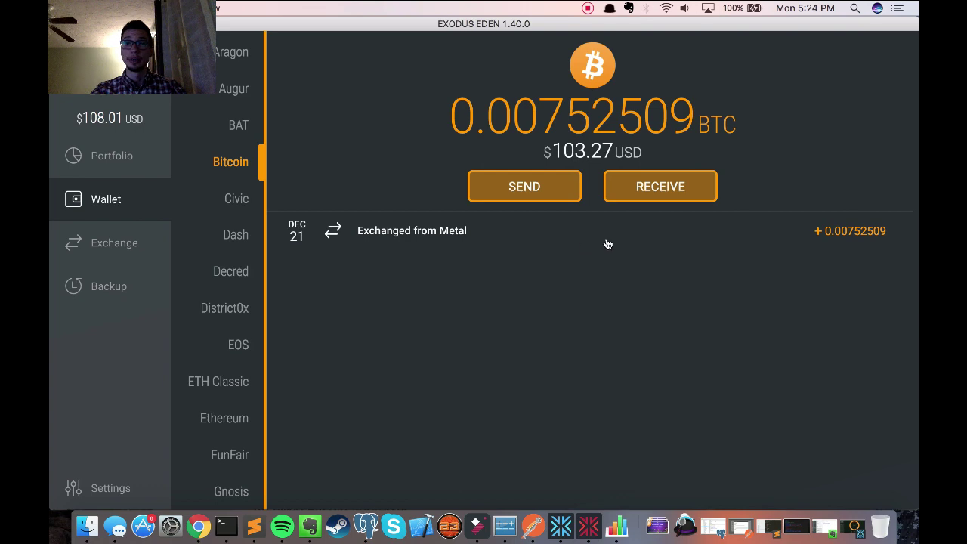
click(636, 201)
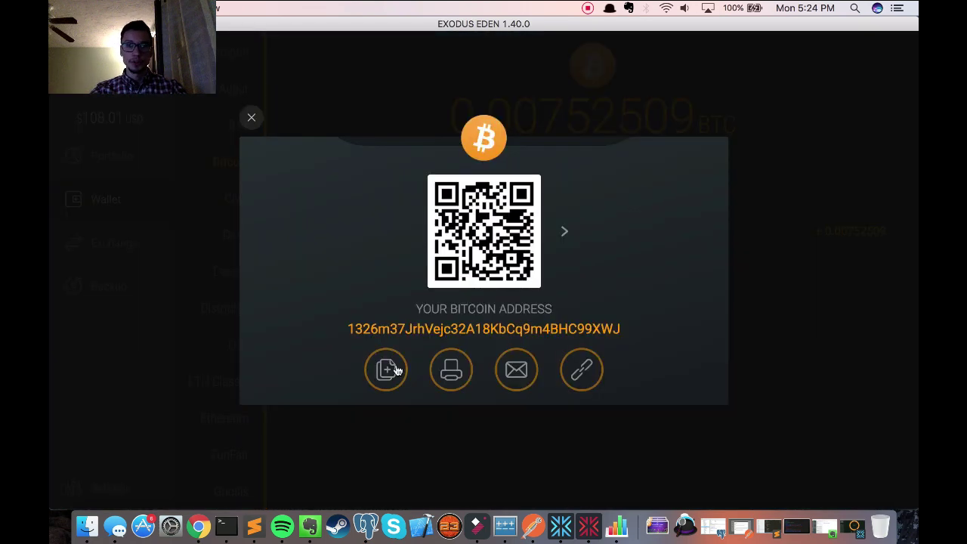
click(386, 370)
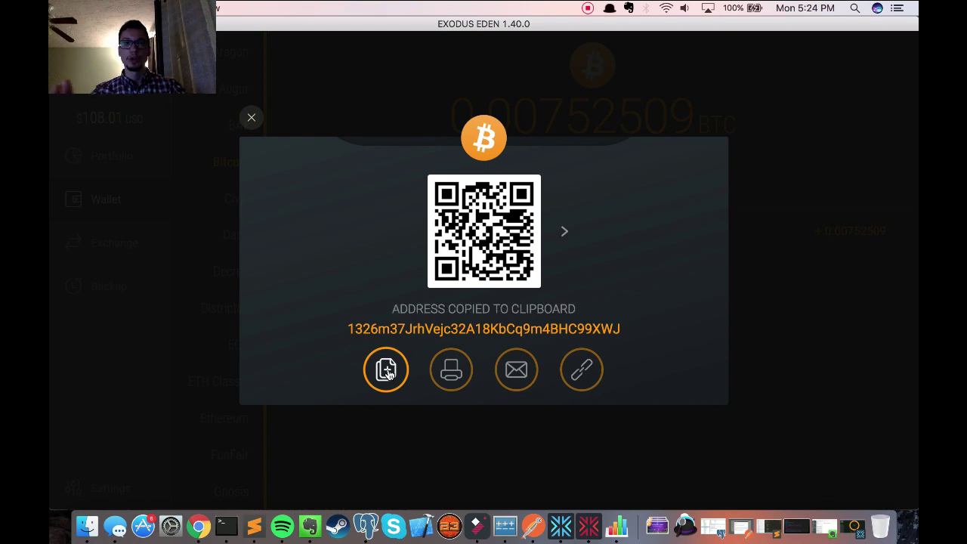
Switch back to Chrome and import the copied Exodus Eden address into the Blockchain wallet as a watch-only address
key(super+Tab)
key(super+v)
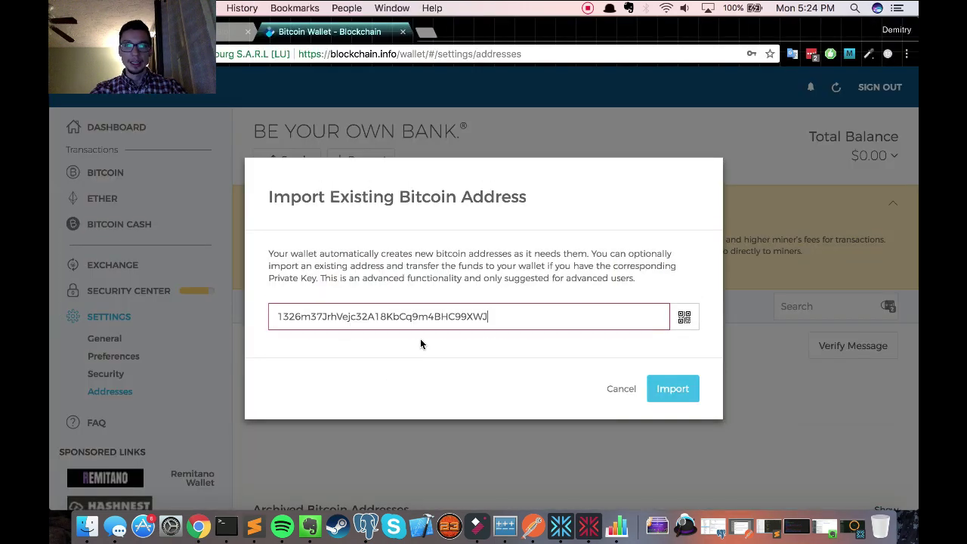
click(678, 401)
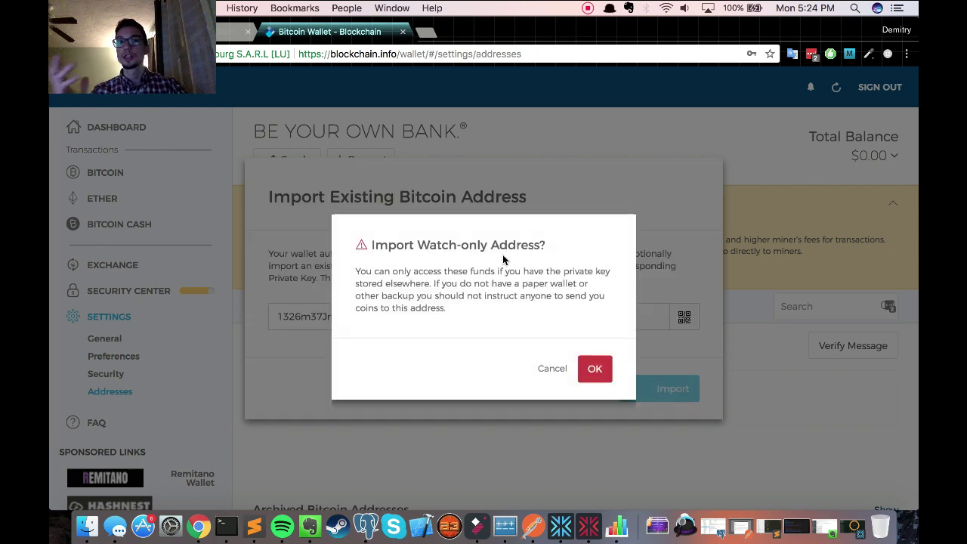
click(590, 367)
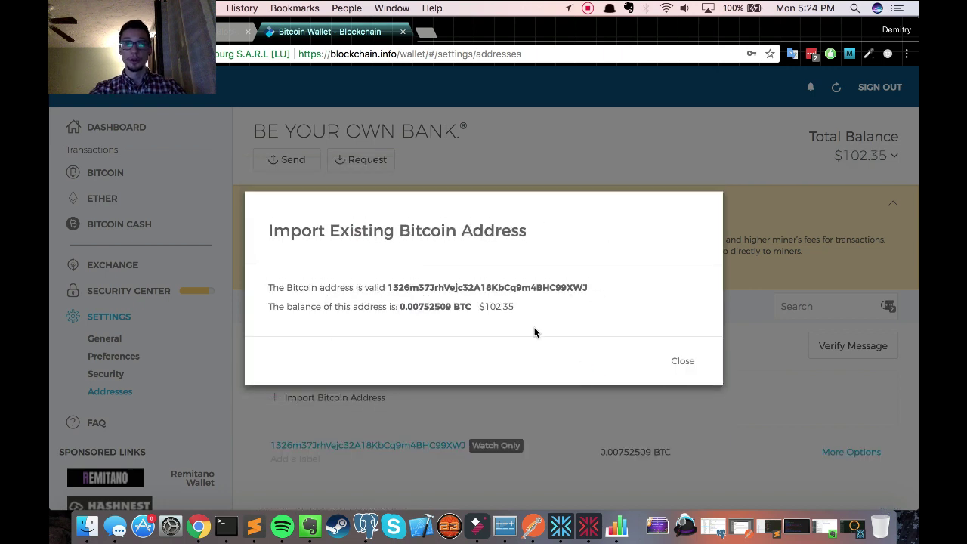
double_click(490, 306)
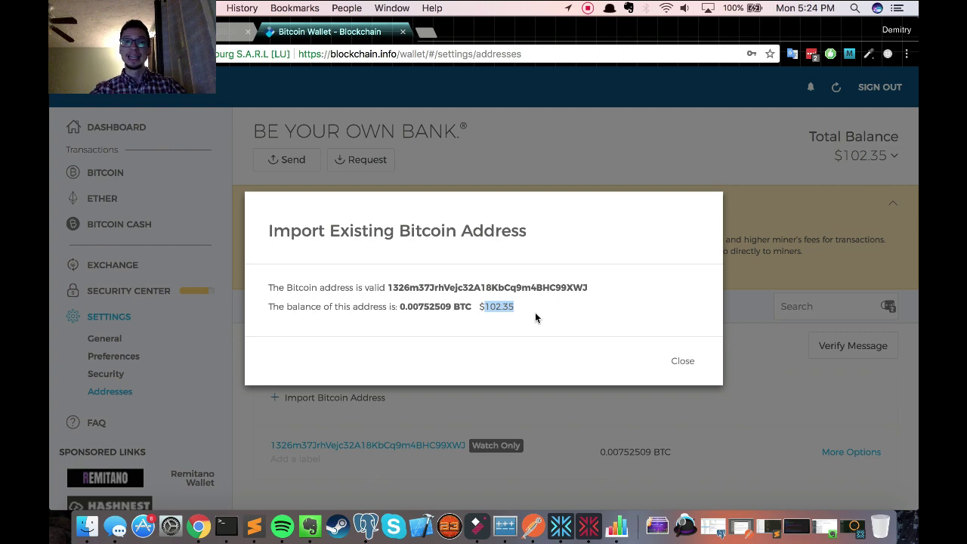
click(681, 362)
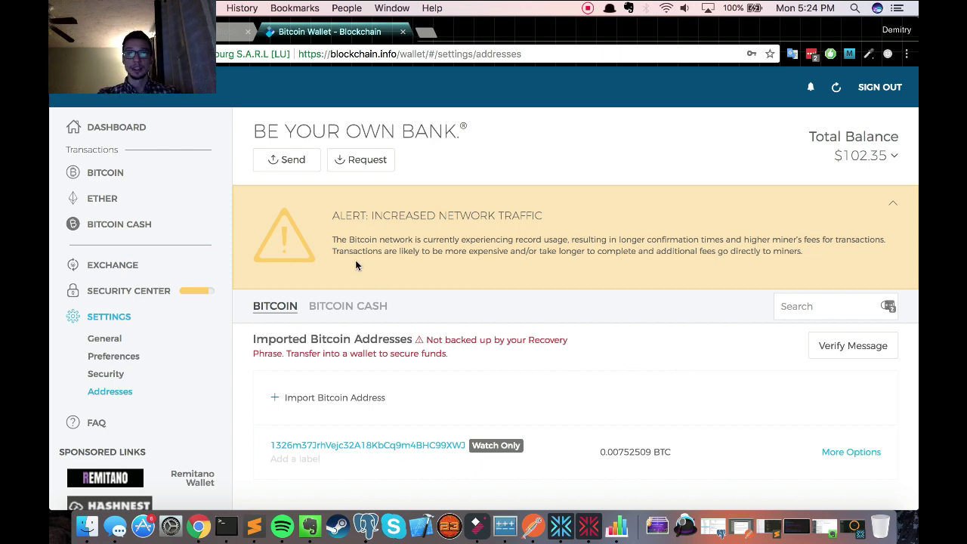
Start a Bitcoin send with the imported watch-only address as the source
click(290, 170)
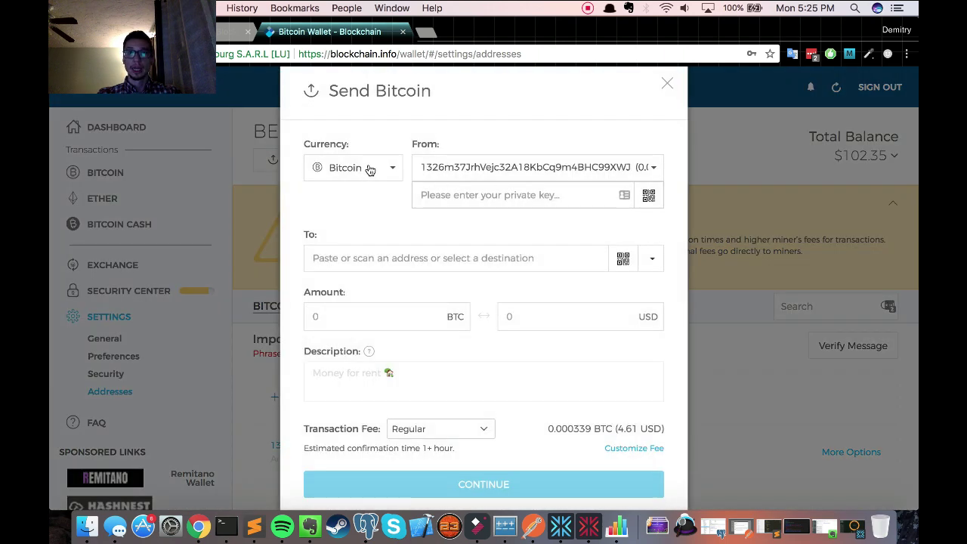
click(370, 169)
click(358, 198)
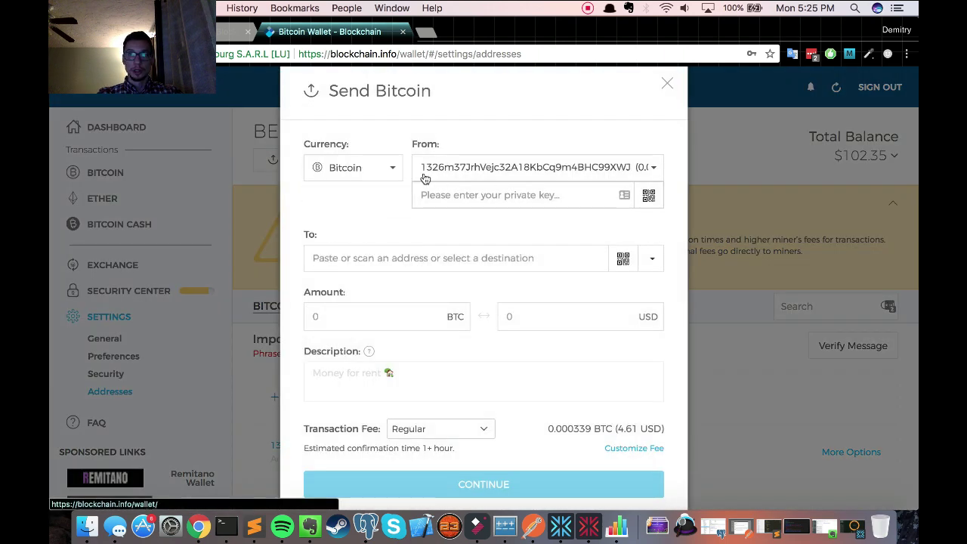
click(432, 168)
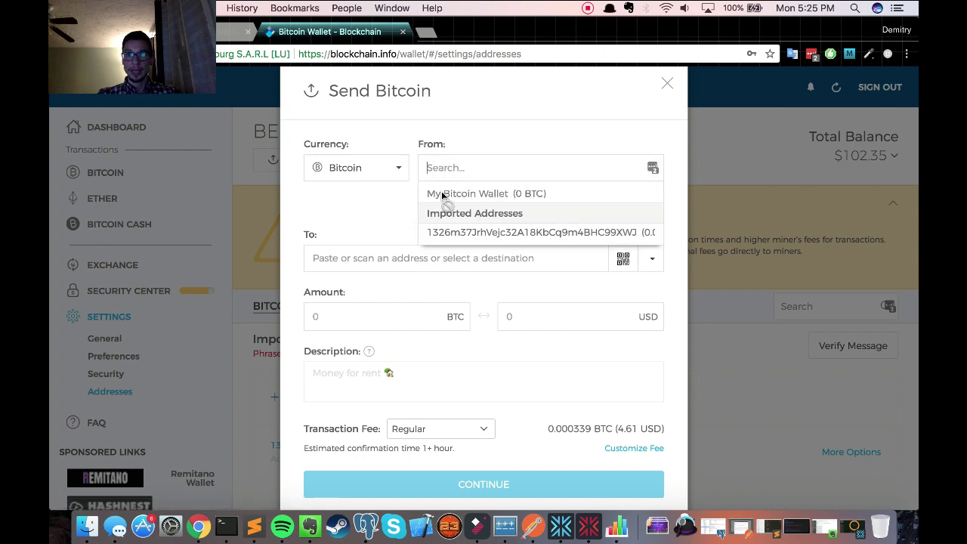
click(457, 230)
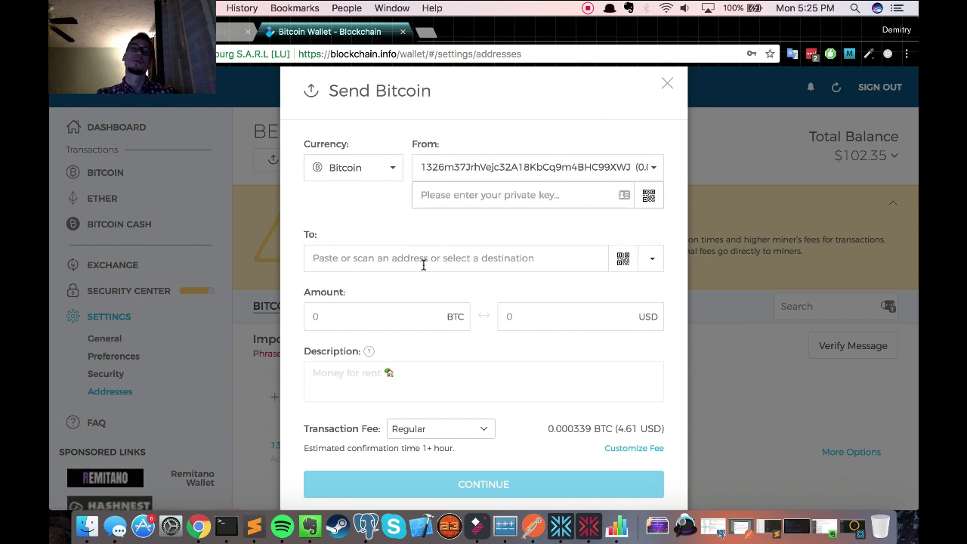
Switch to the regular Exodus wallet and copy its Bitcoin receiving address
key(super+Tab)
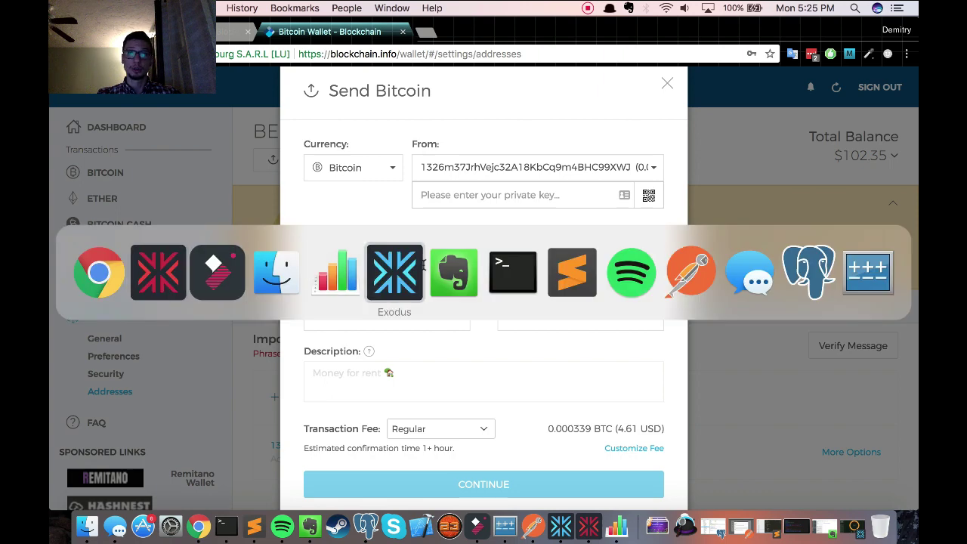
click(563, 526)
click(102, 207)
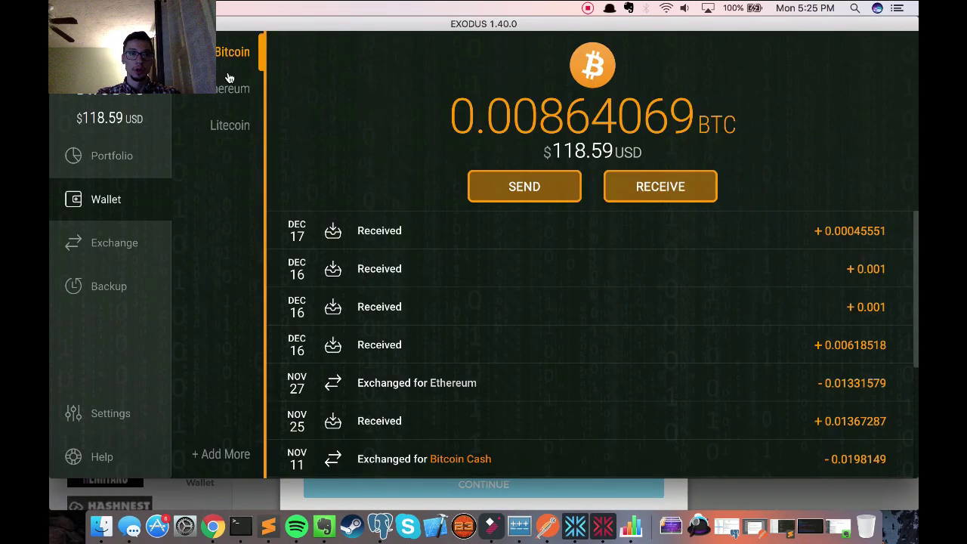
click(645, 188)
click(387, 358)
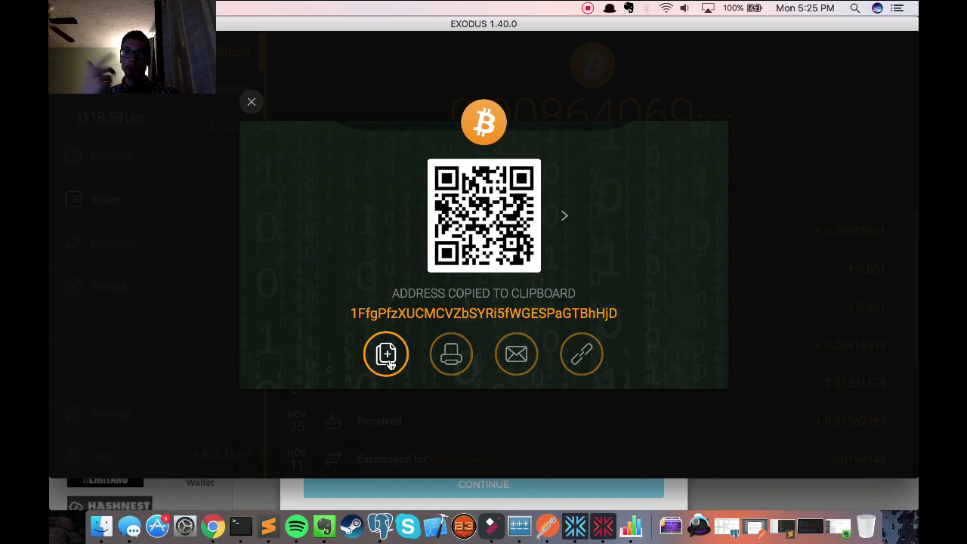
Switch back to Chrome, paste the copied address as the destination and set the amount to the total available minus fee, 0.00718609 BTC
key(super+Tab)
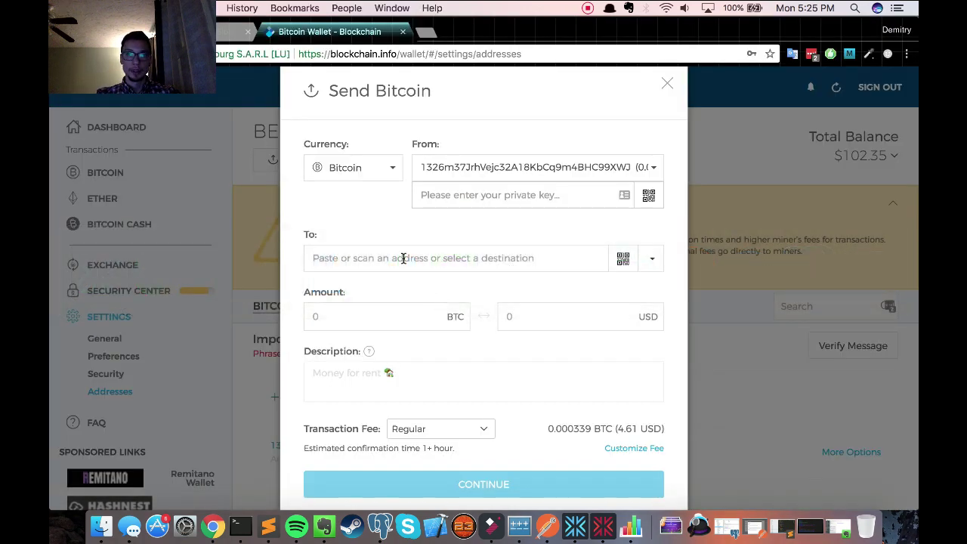
key(super+v)
click(398, 328)
text(.07)
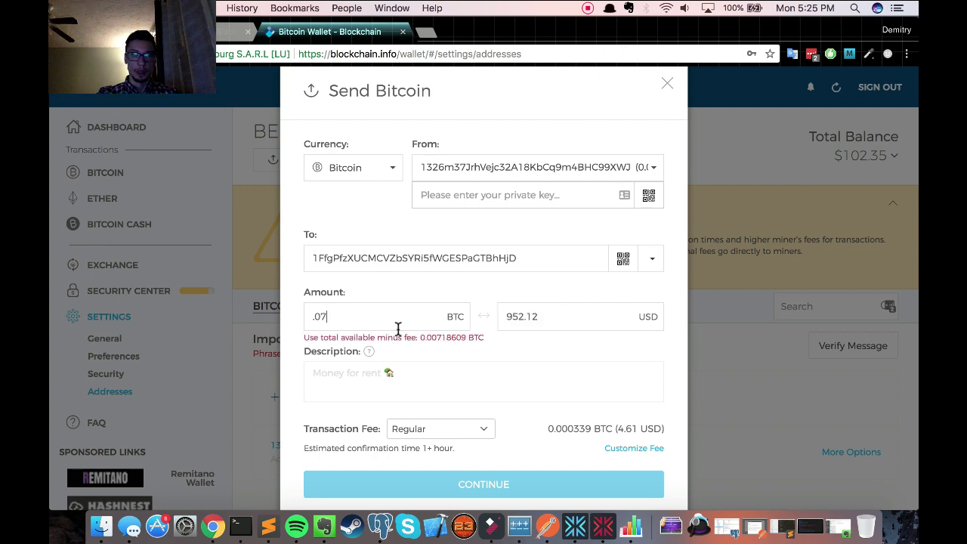
click(437, 338)
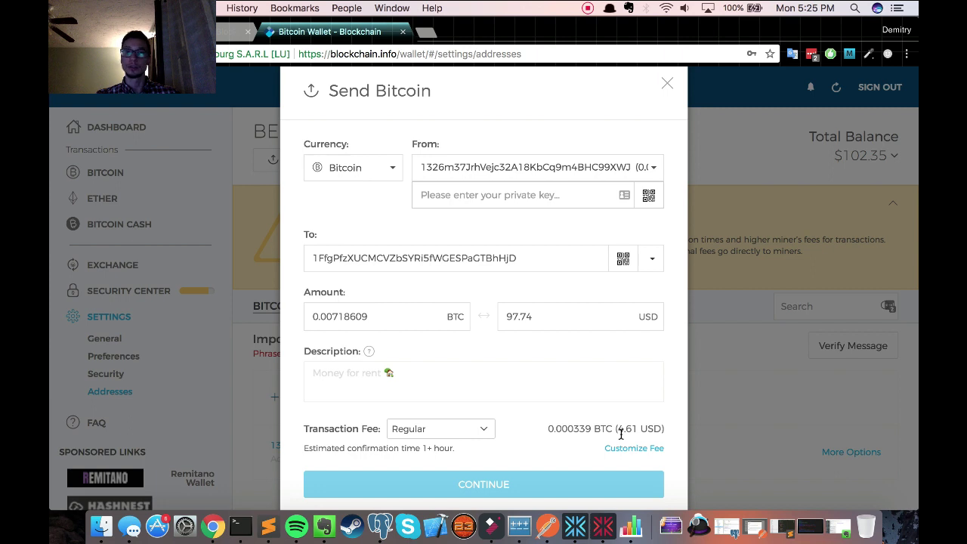
Set the transaction fee to Priority and the amount to the total available minus that fee, 0.00577811 BTC
click(473, 431)
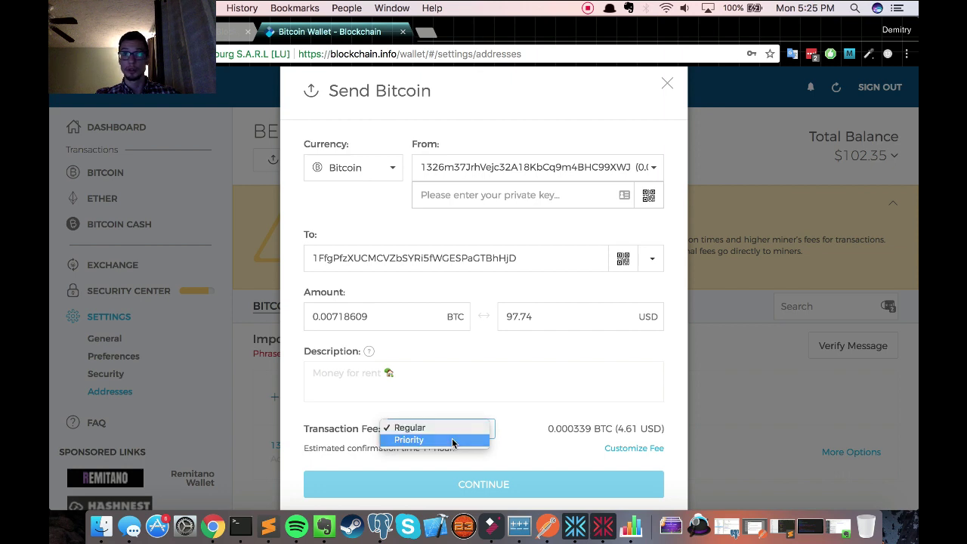
click(453, 441)
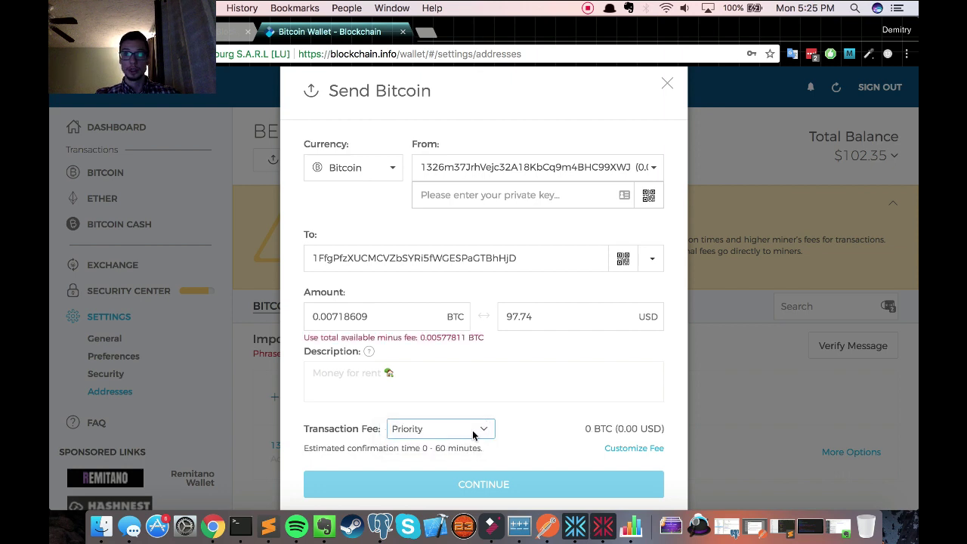
click(434, 340)
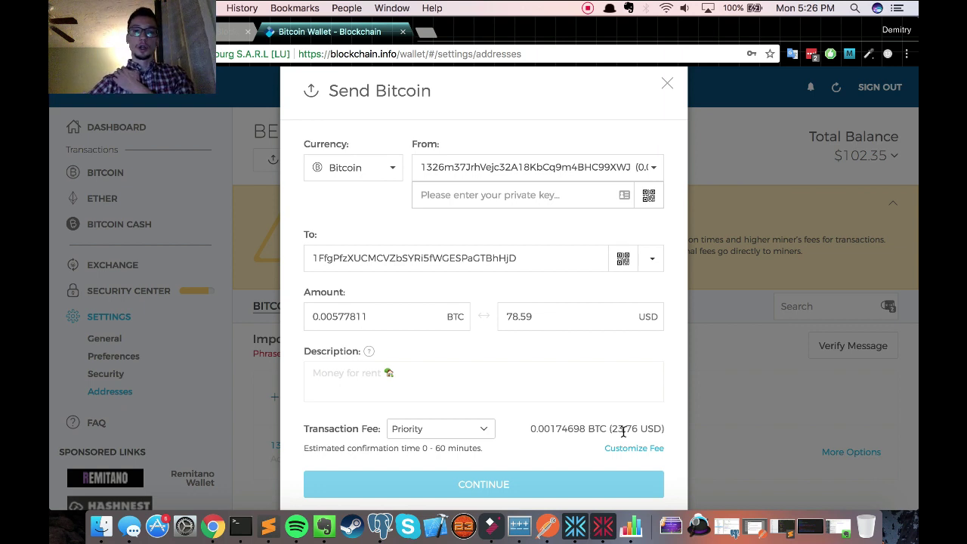
Return the transaction fee to Regular and customize it to 200 sat/b
click(457, 428)
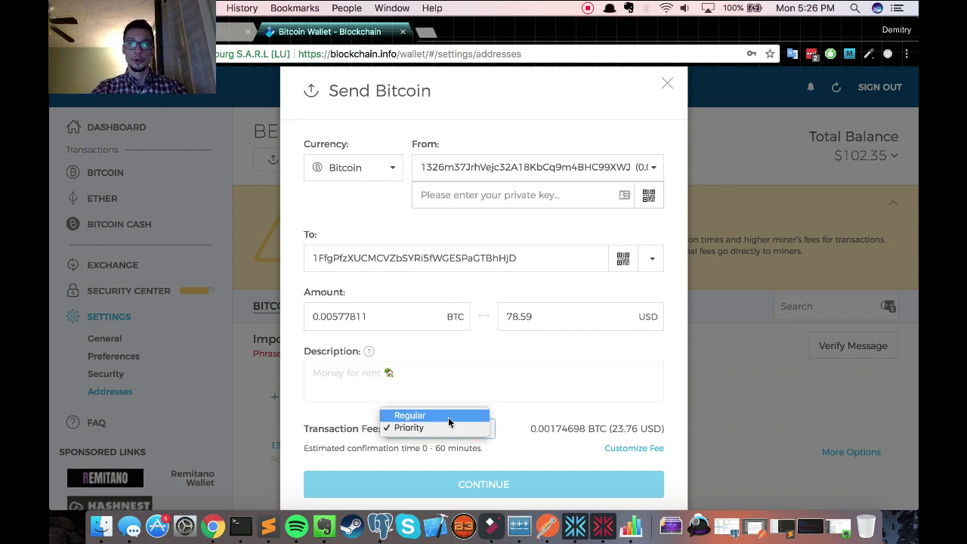
click(451, 414)
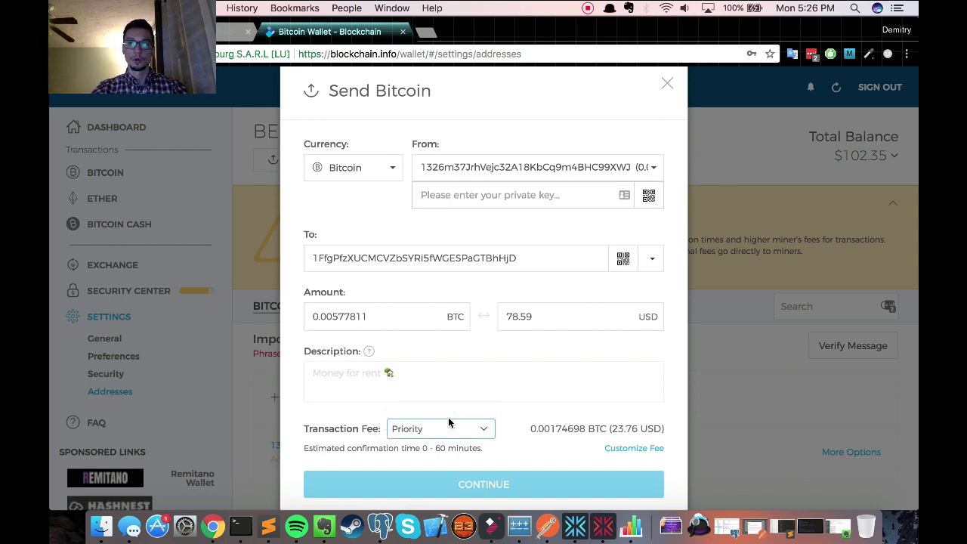
click(617, 450)
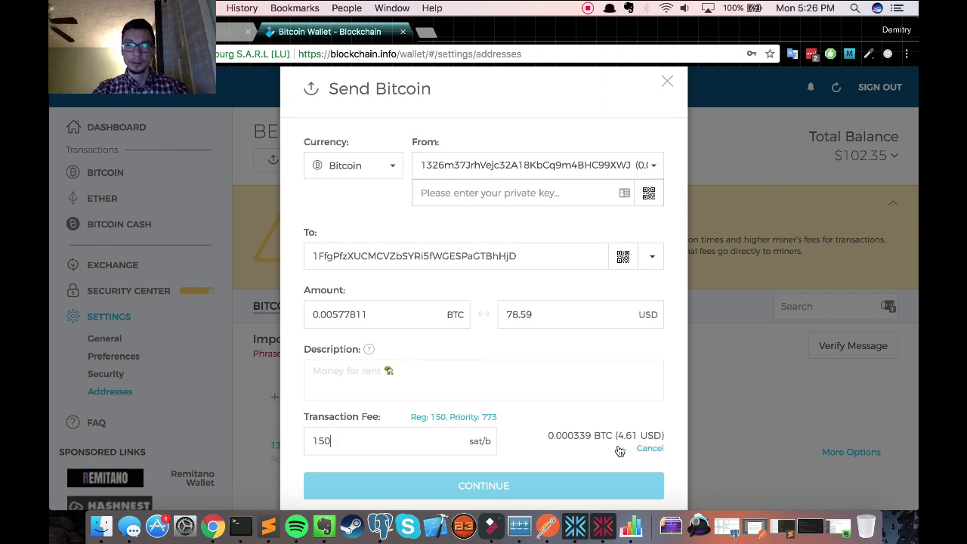
double_click(442, 438)
text(200)
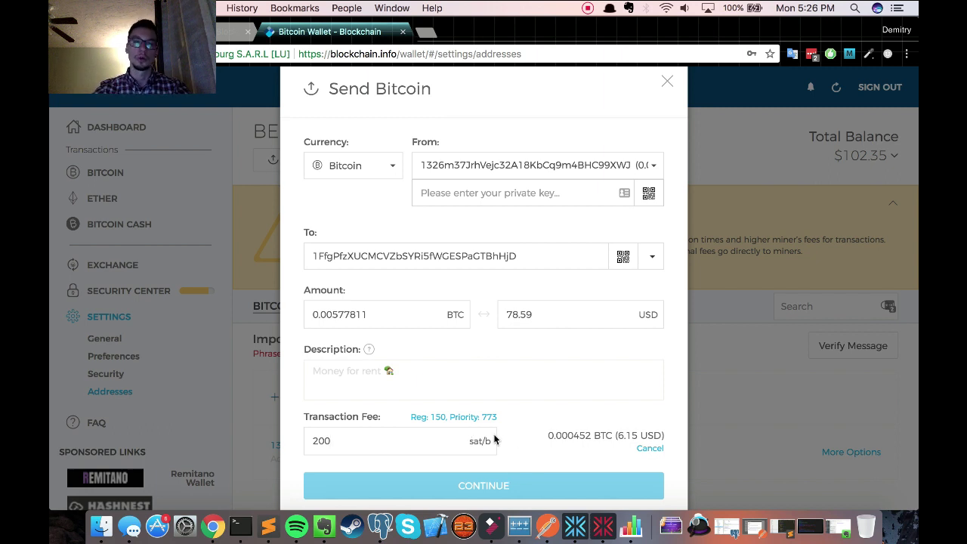
Set the custom fee to the regular 150 sat/b, leave fee customization and activate the private key field
click(427, 418)
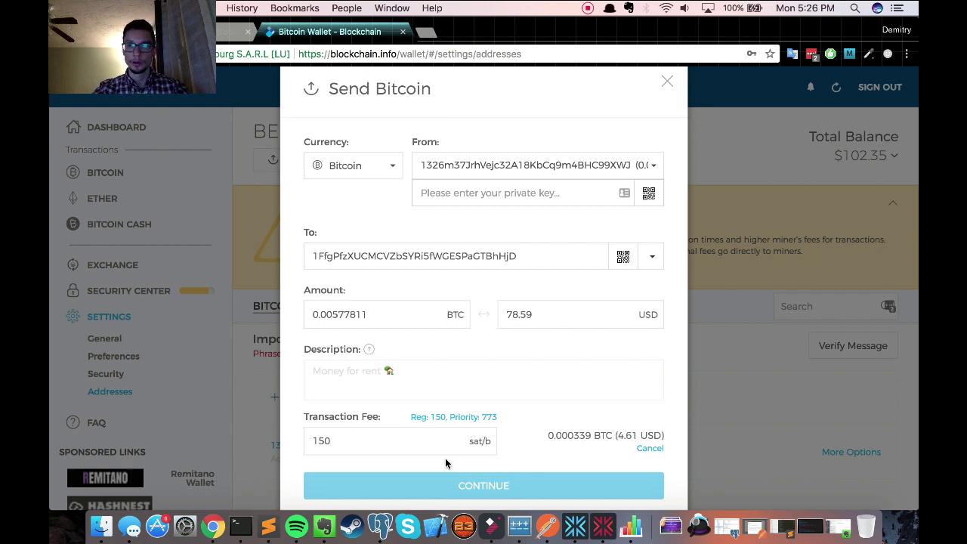
click(650, 450)
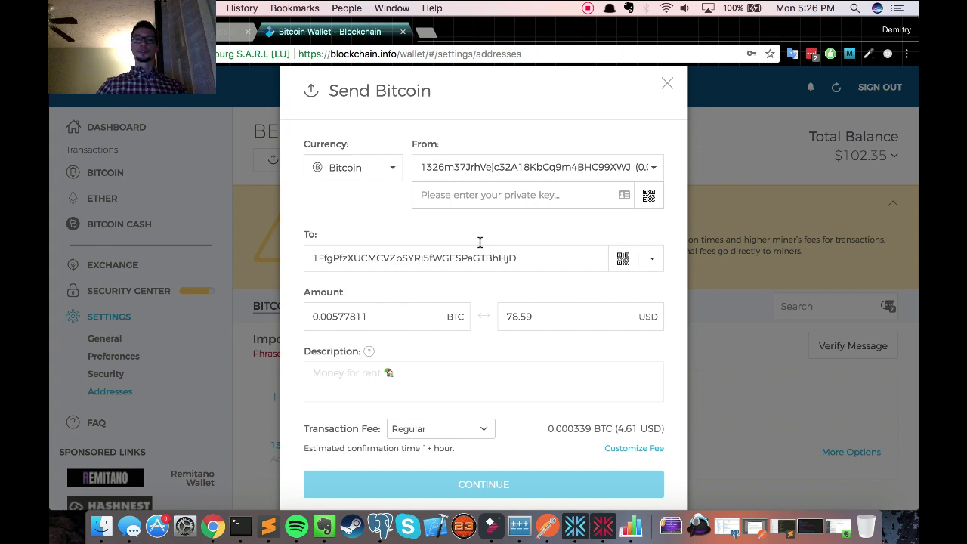
click(484, 194)
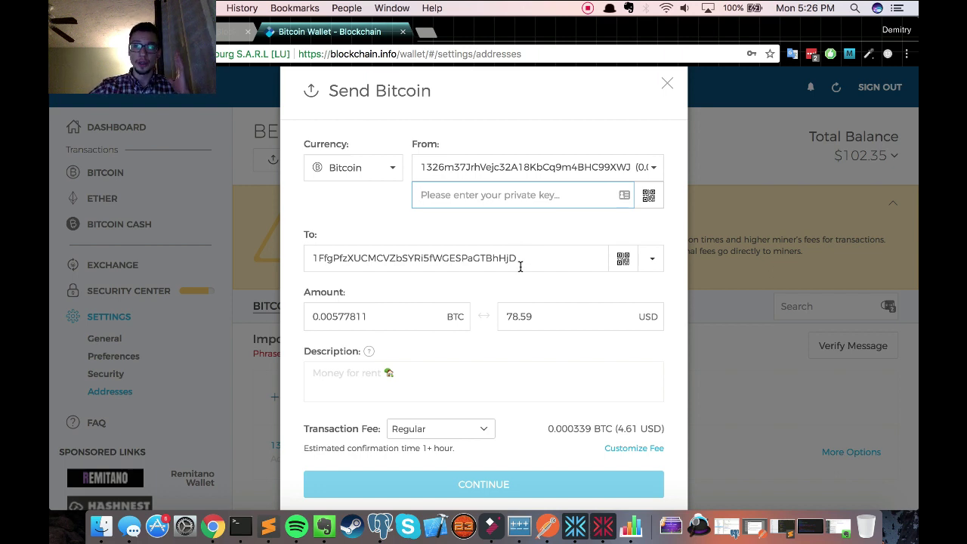
Switch to Exodus Eden, dismiss the Bitcoin address display and locate the Export Private Keys option among the Bitcoin developer options
click(600, 532)
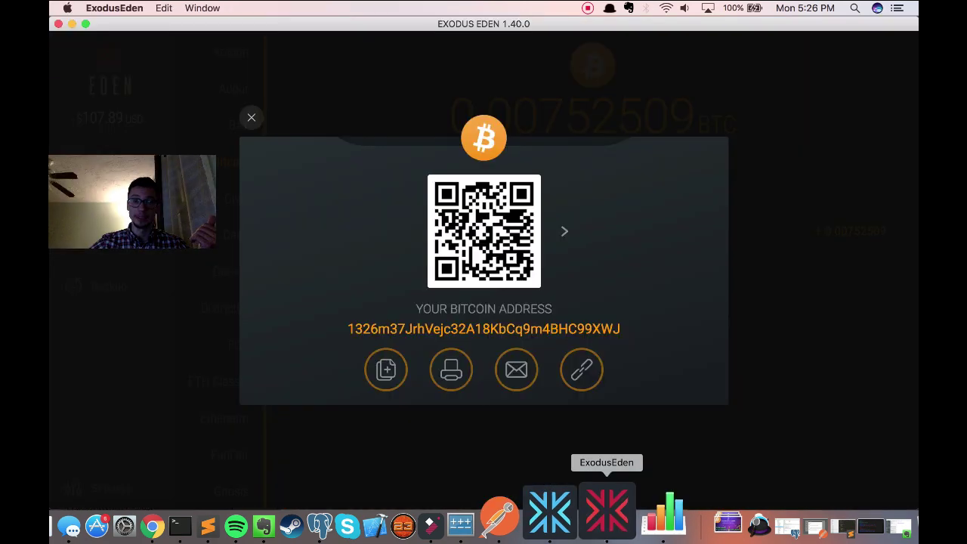
click(251, 118)
click(108, 8)
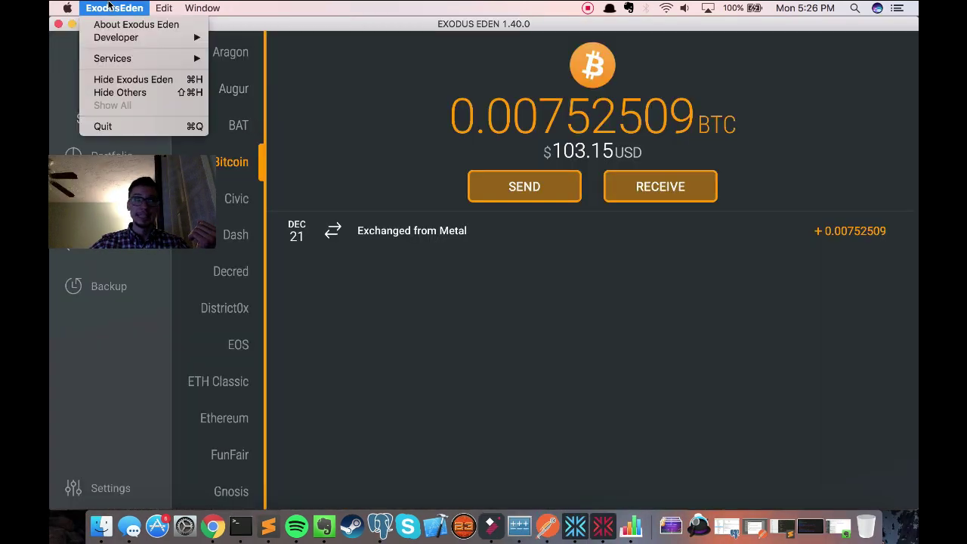
mouse_move(143, 38)
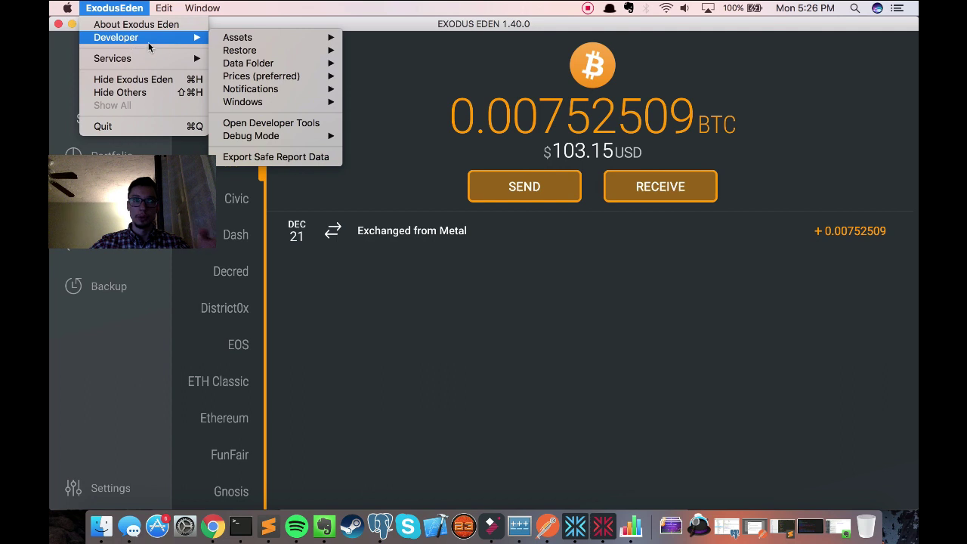
mouse_move(302, 37)
mouse_move(427, 44)
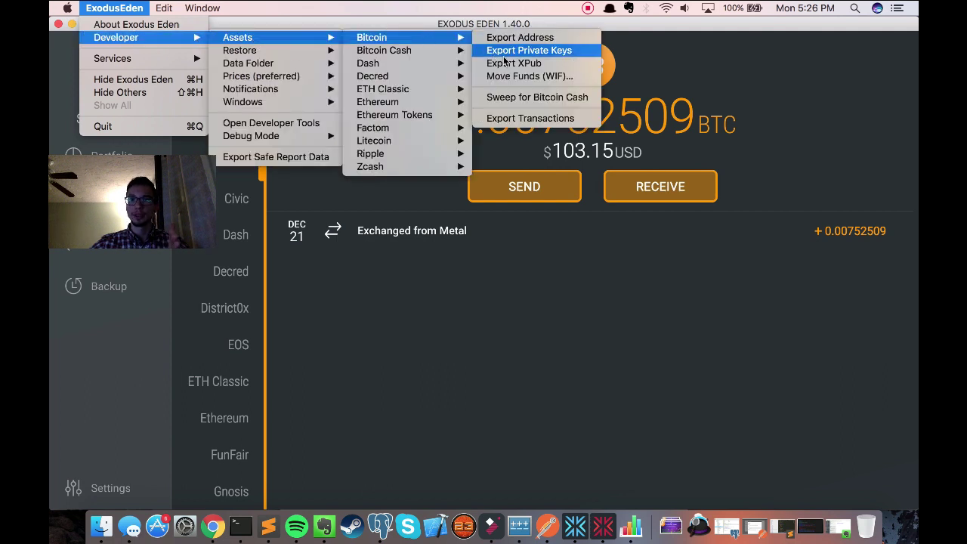
click(771, 85)
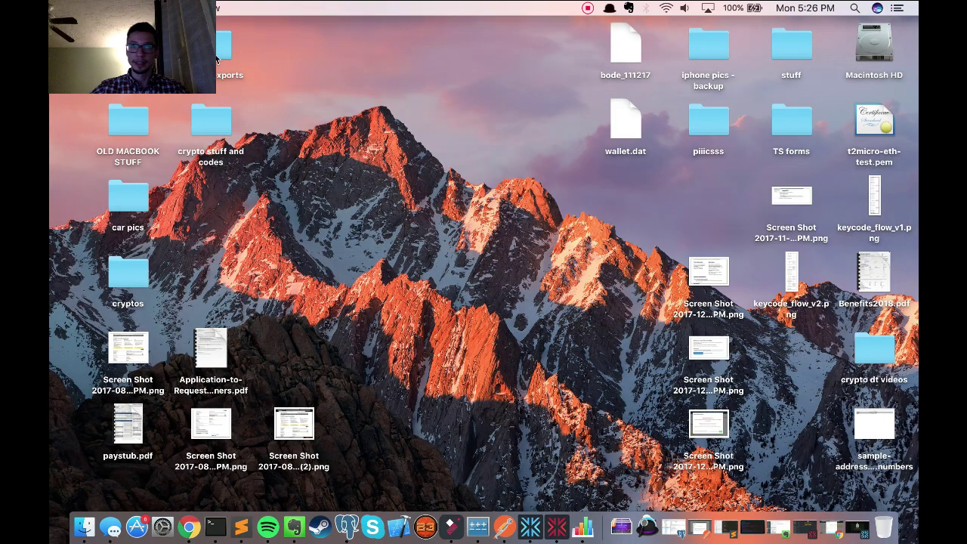
Open sample-addresses.csv from the exodus-exports folder on the desktop
click(219, 56)
double_click(216, 60)
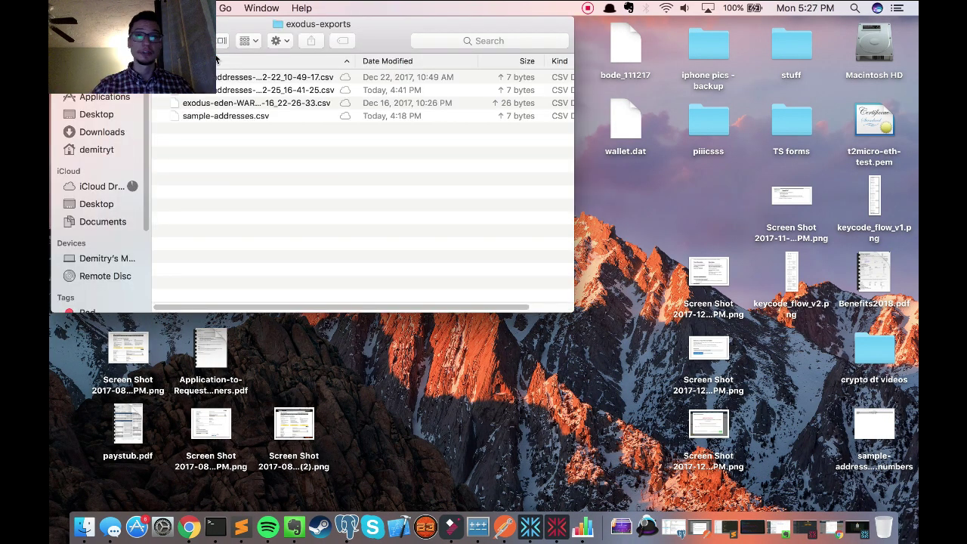
click(225, 116)
double_click(225, 116)
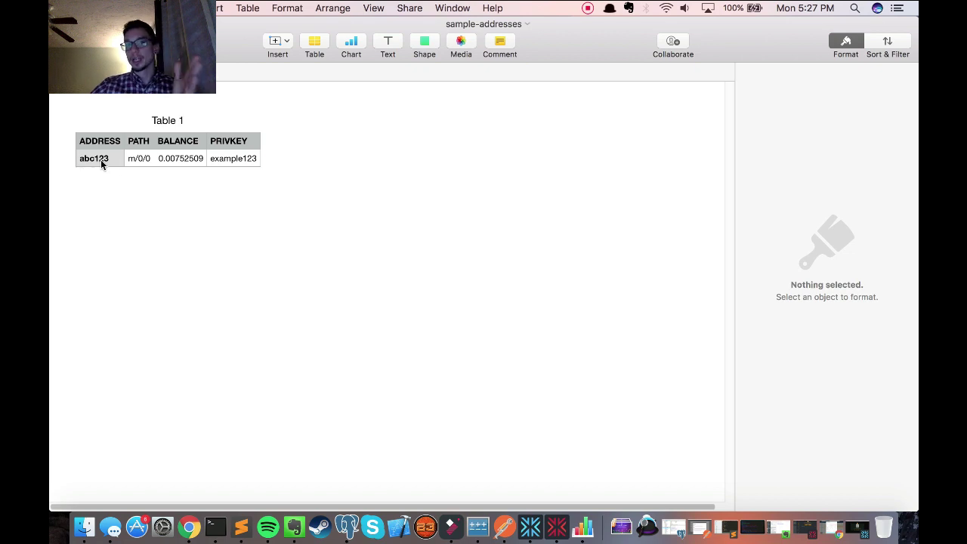
Copy the private key from the PRIVKEY column of the address table and close the spreadsheet
click(238, 165)
double_click(237, 165)
key(super+c)
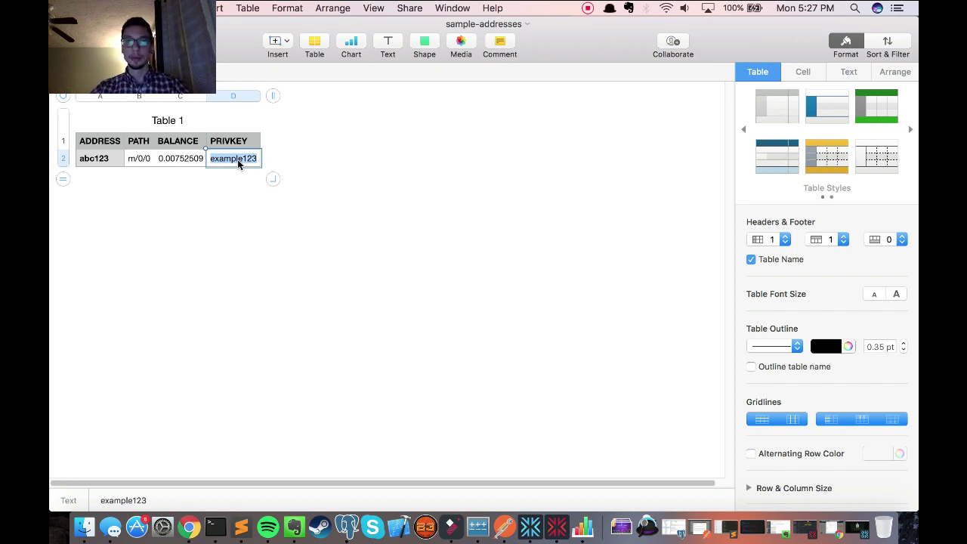
key(Escape)
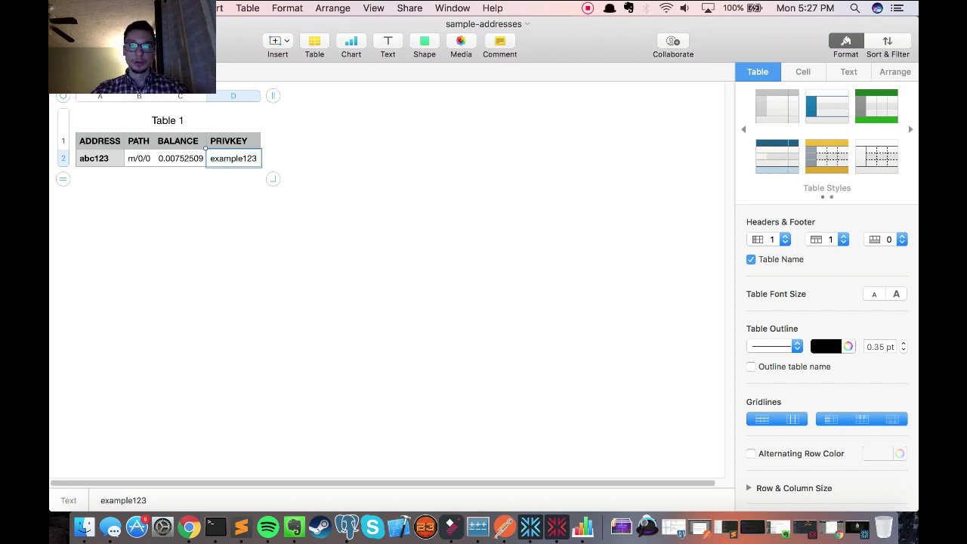
key(super+w)
click(431, 216)
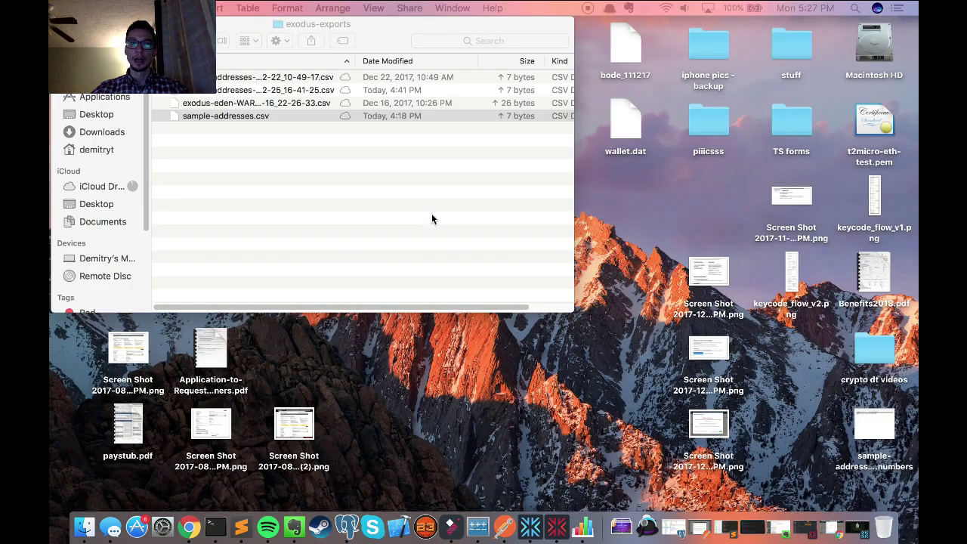
key(super+Tab)
key(super+Tab)
key(super+Tab)
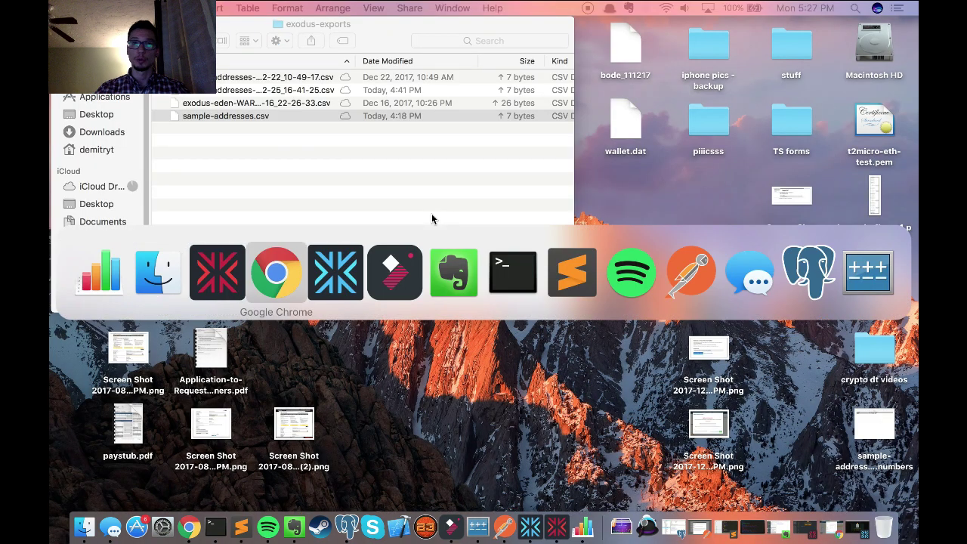
key(Escape)
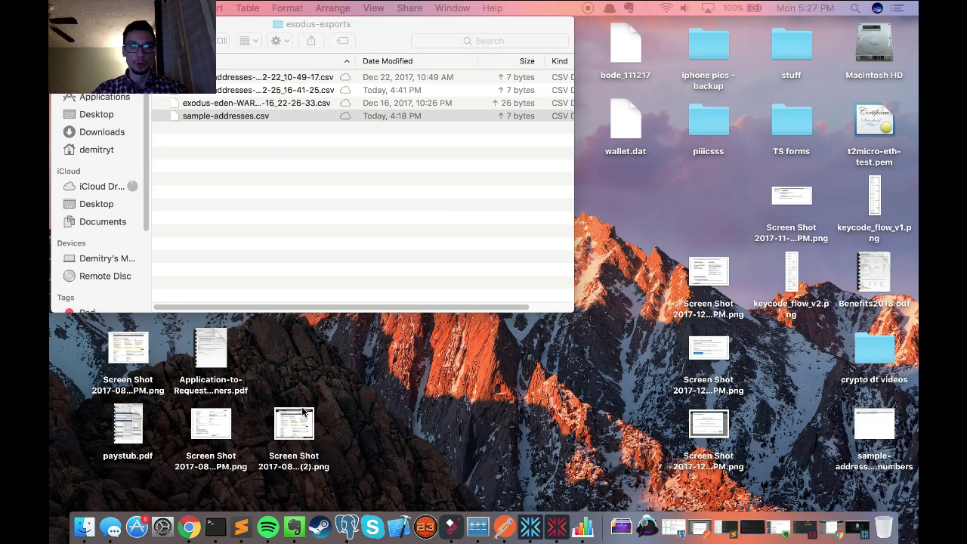
Switch to Chrome's Bitcoin Wallet window and paste the copied private key into the private key field under the sending address
right_click(189, 513)
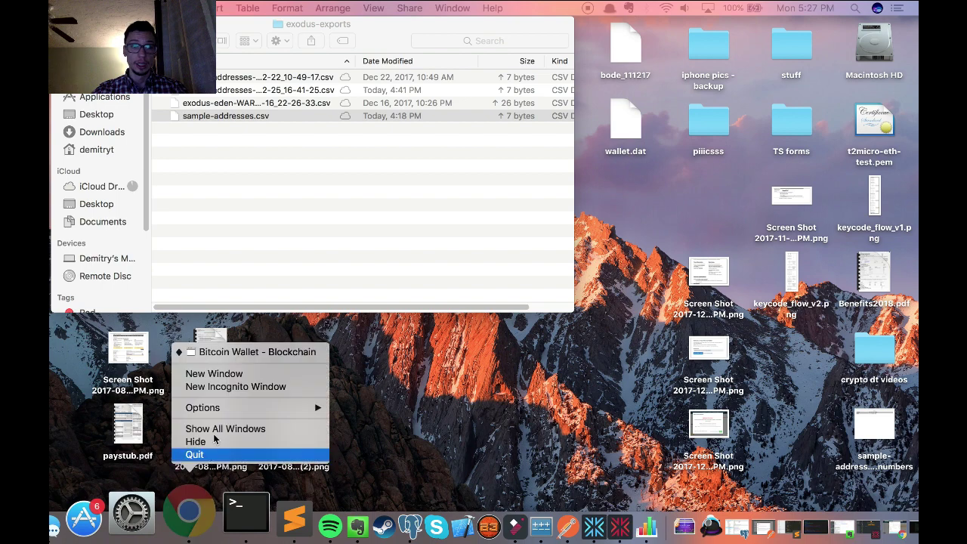
click(219, 355)
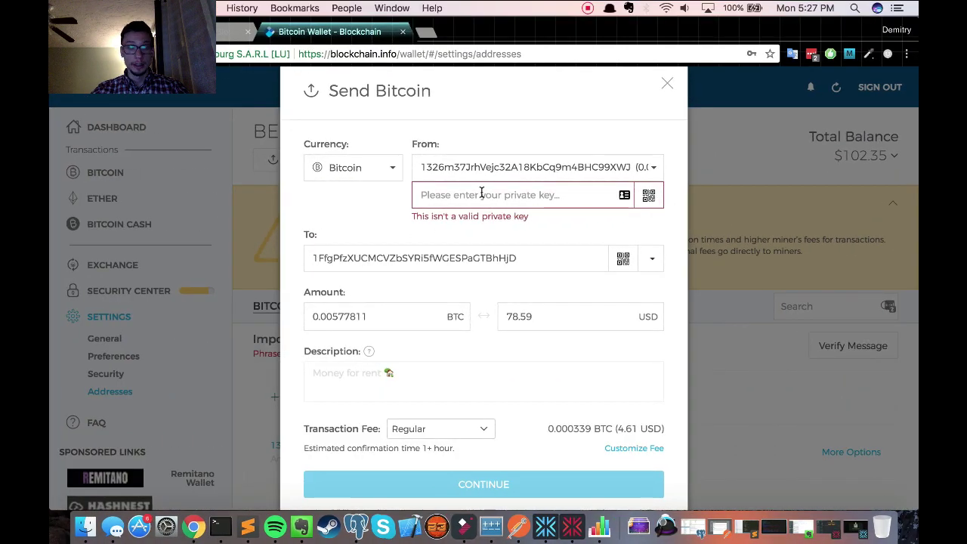
key(super+v)
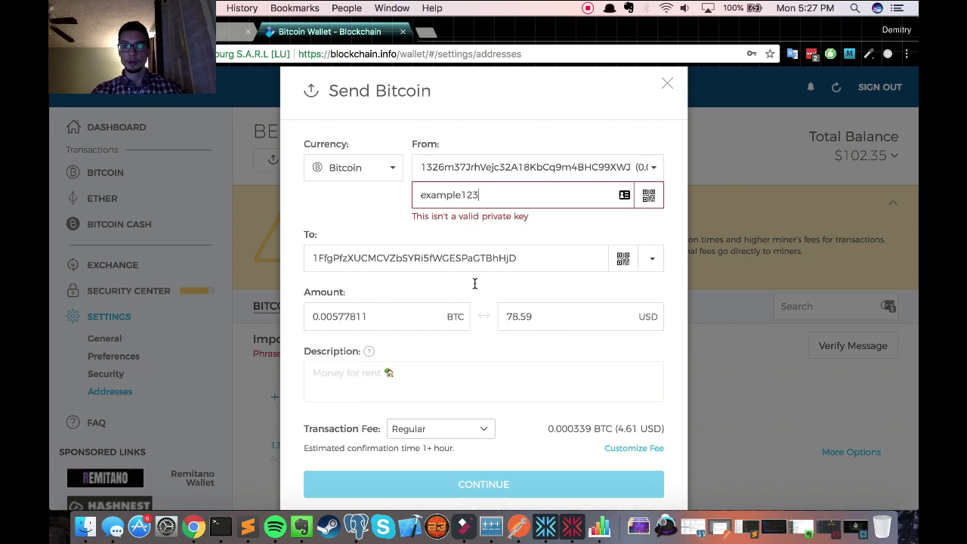
scroll(507, 324, down, 1)
scroll(507, 353, up, 1)
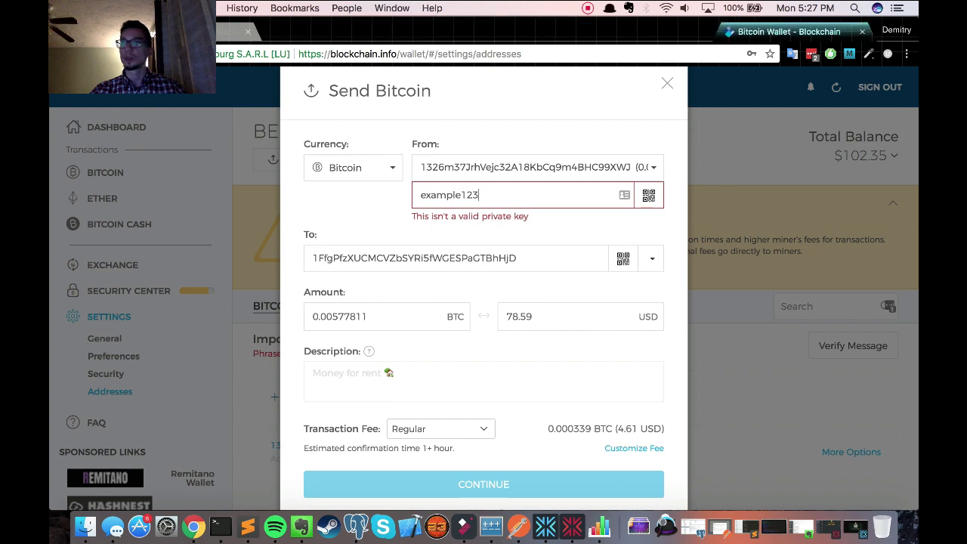
Return to the Send Bitcoin confirmation and check its sending and destination addresses
click(230, 31)
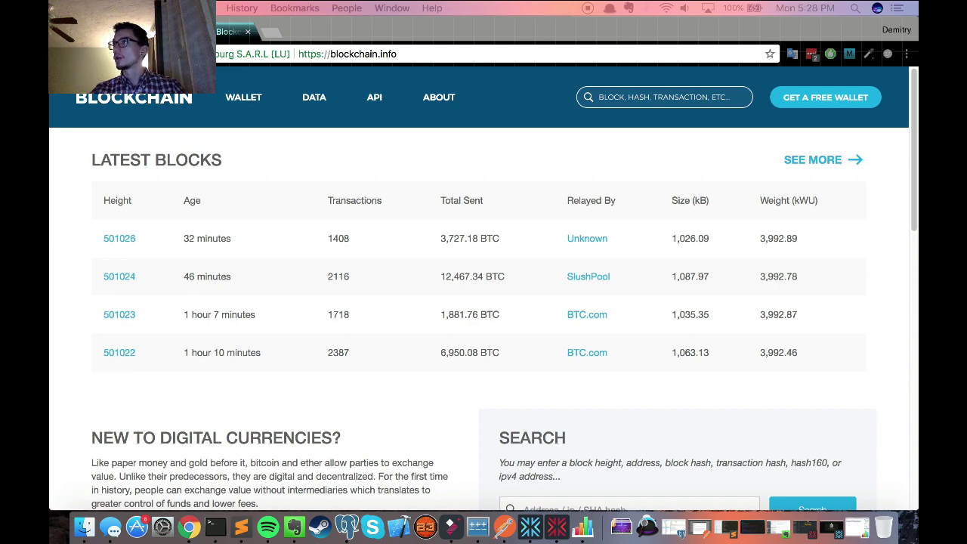
key(super+grave)
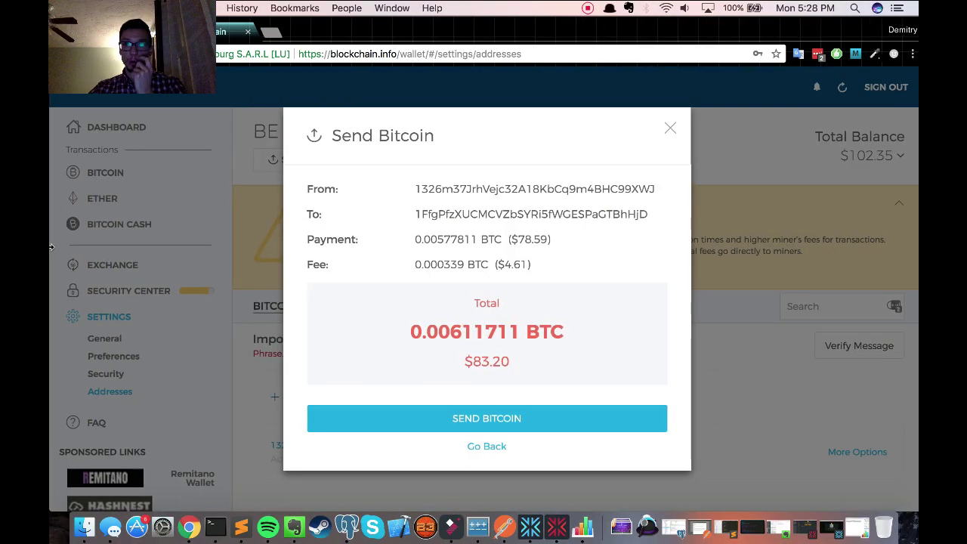
double_click(424, 189)
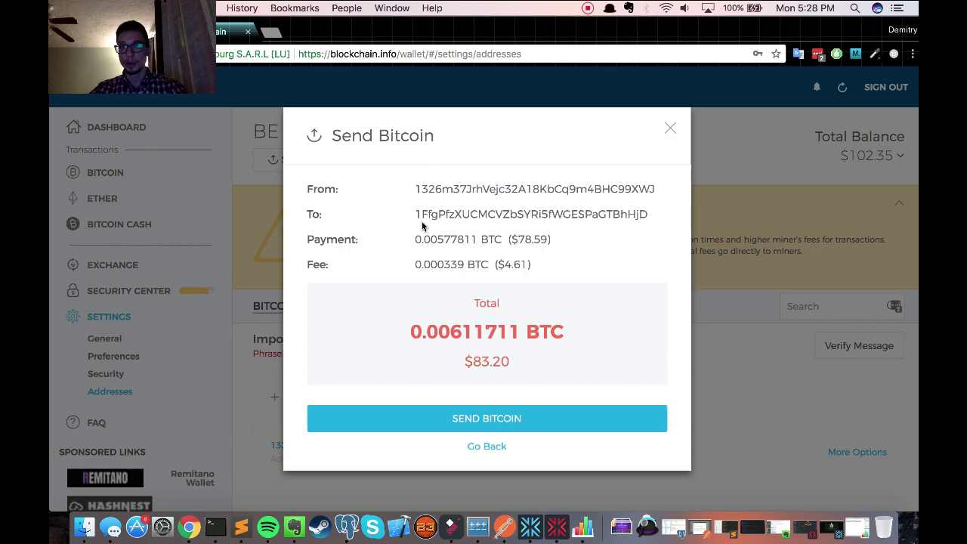
double_click(426, 215)
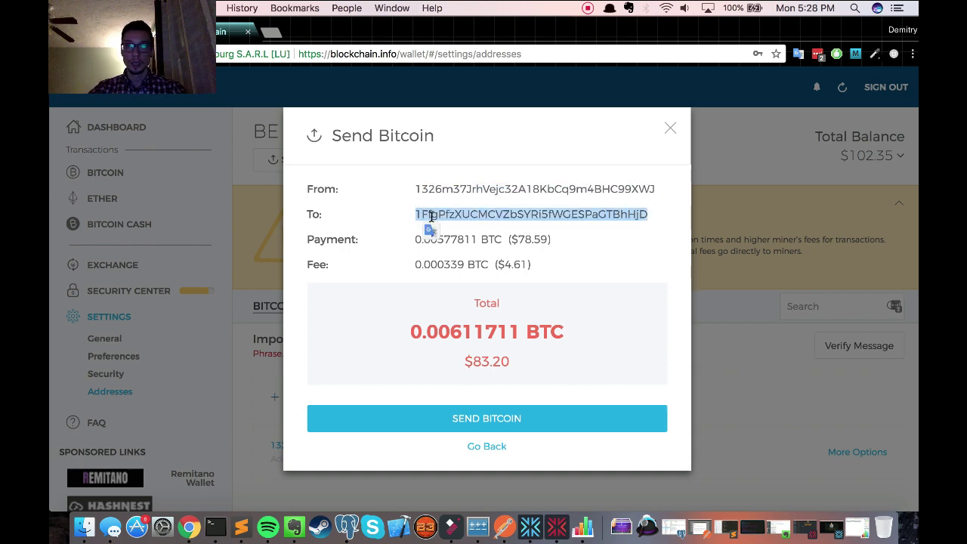
click(431, 217)
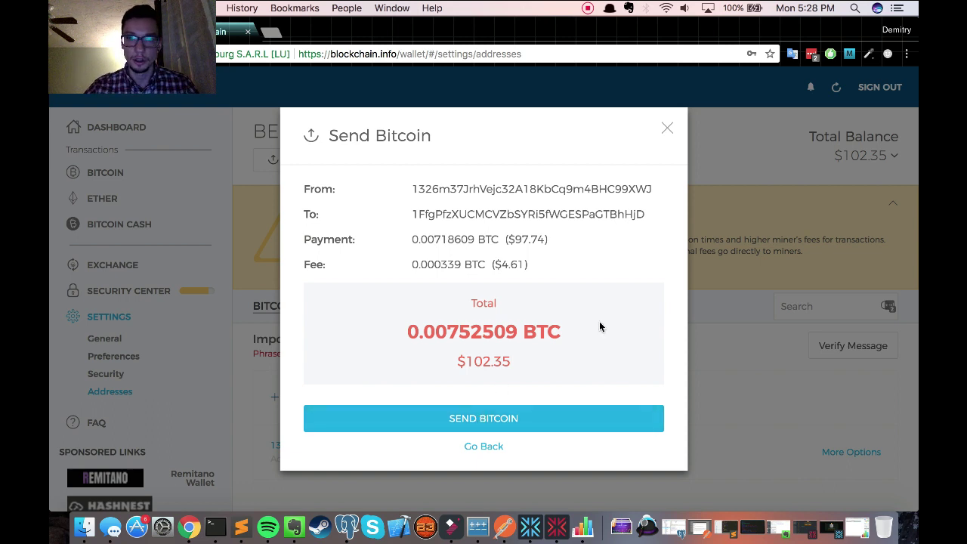
Send the payment of 0.00718609 BTC with the 0.000339 BTC fee
click(507, 414)
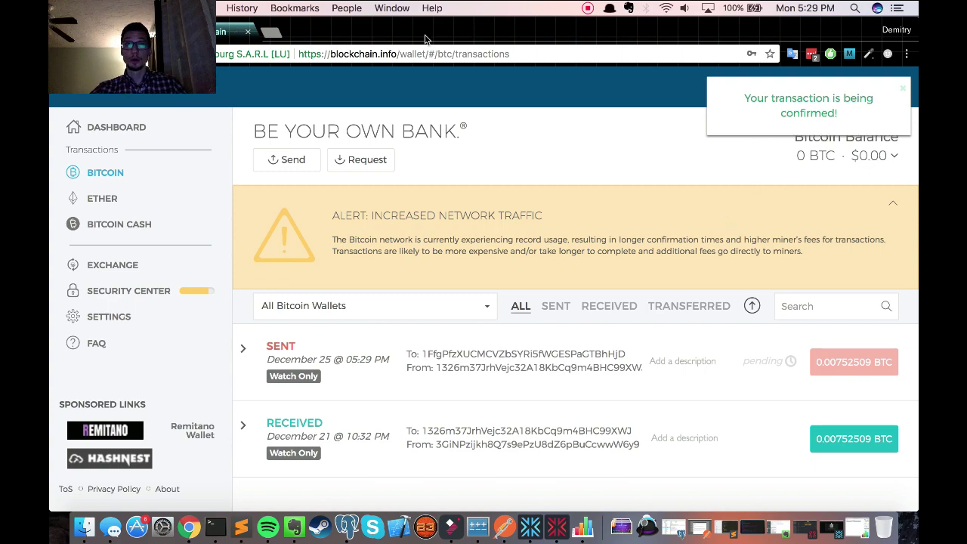
drag(292, 35, 314, 36)
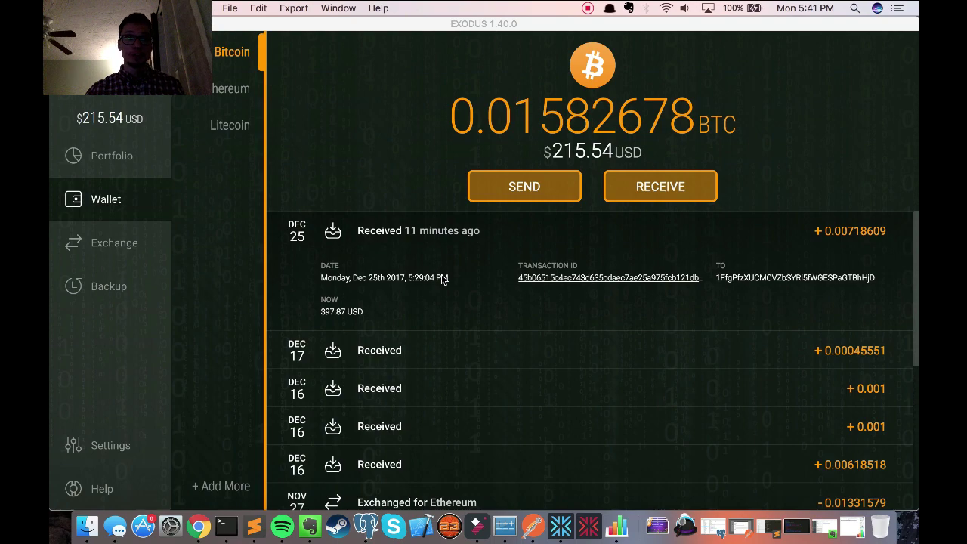
Switch from Exodus back to Chrome and bring up the blockchain.info home page with the latest blocks
click(198, 526)
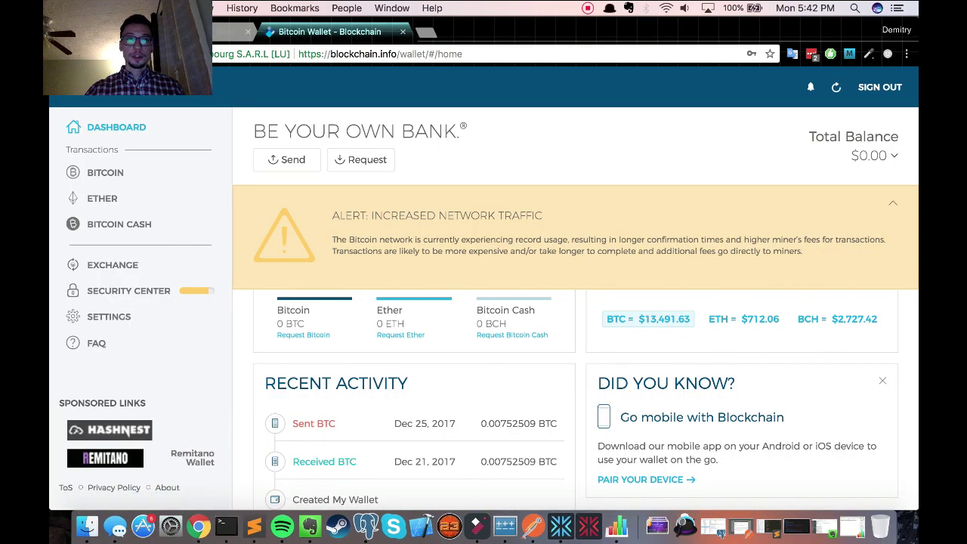
click(230, 31)
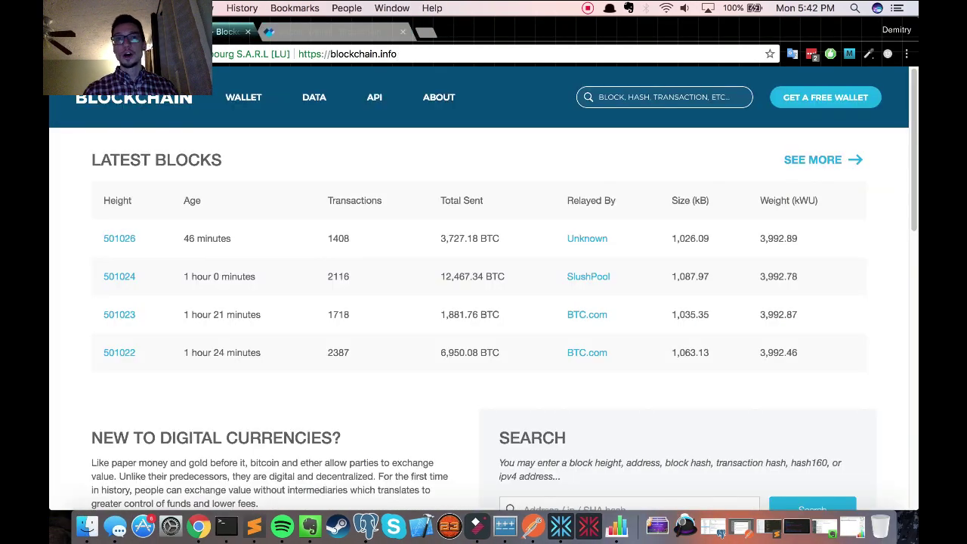